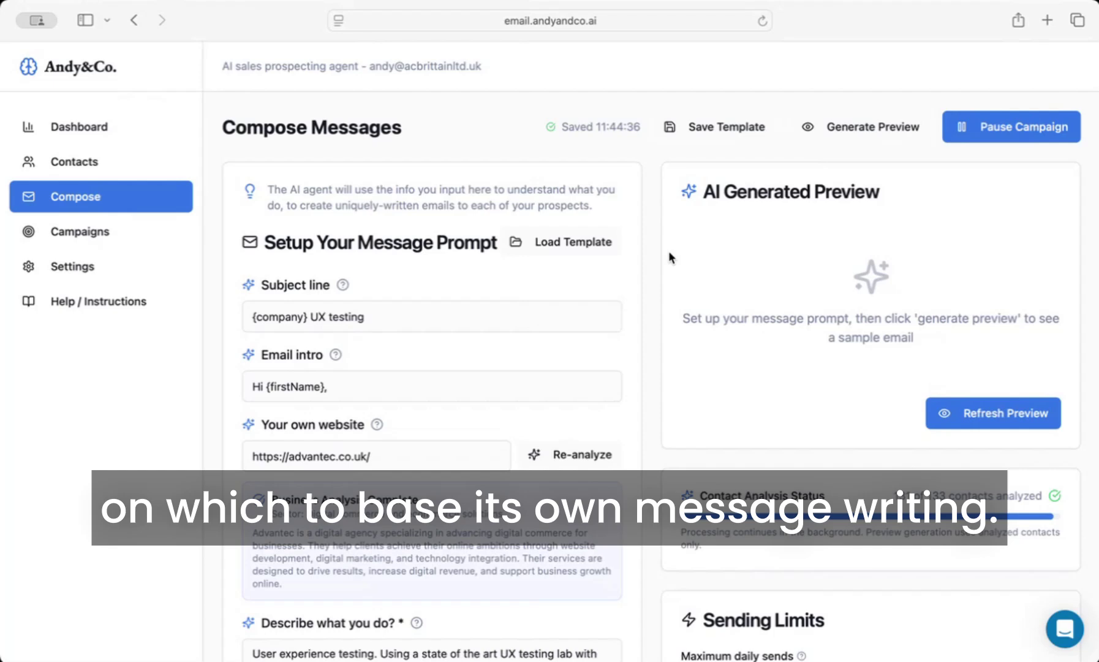
# Bring up the personalisation variables available for the subject line, and remove the trial opening brace
pyautogui.scroll(-2, 628, 277)
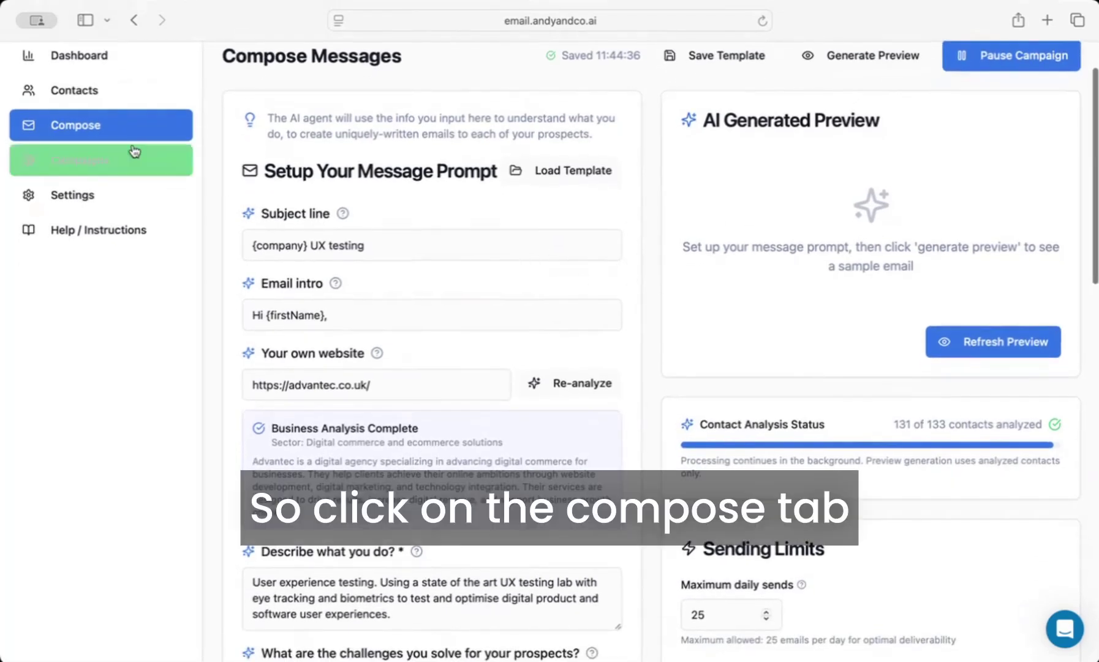
pyautogui.scroll(-1, 361, 207)
pyautogui.scroll(-1, 362, 207)
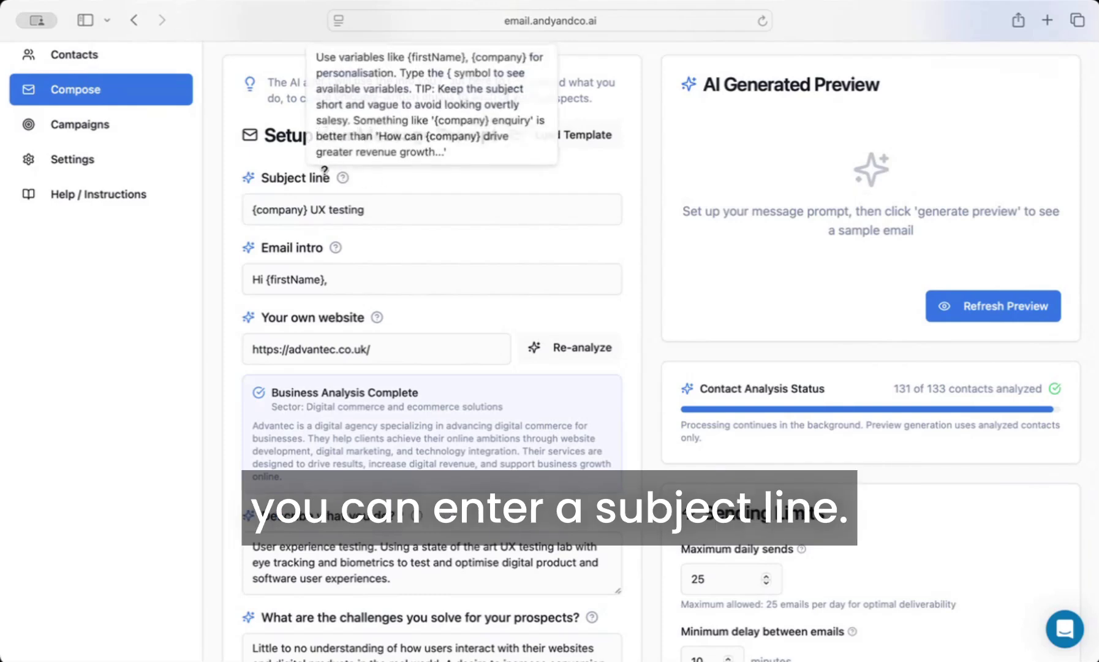
pyautogui.click(415, 210)
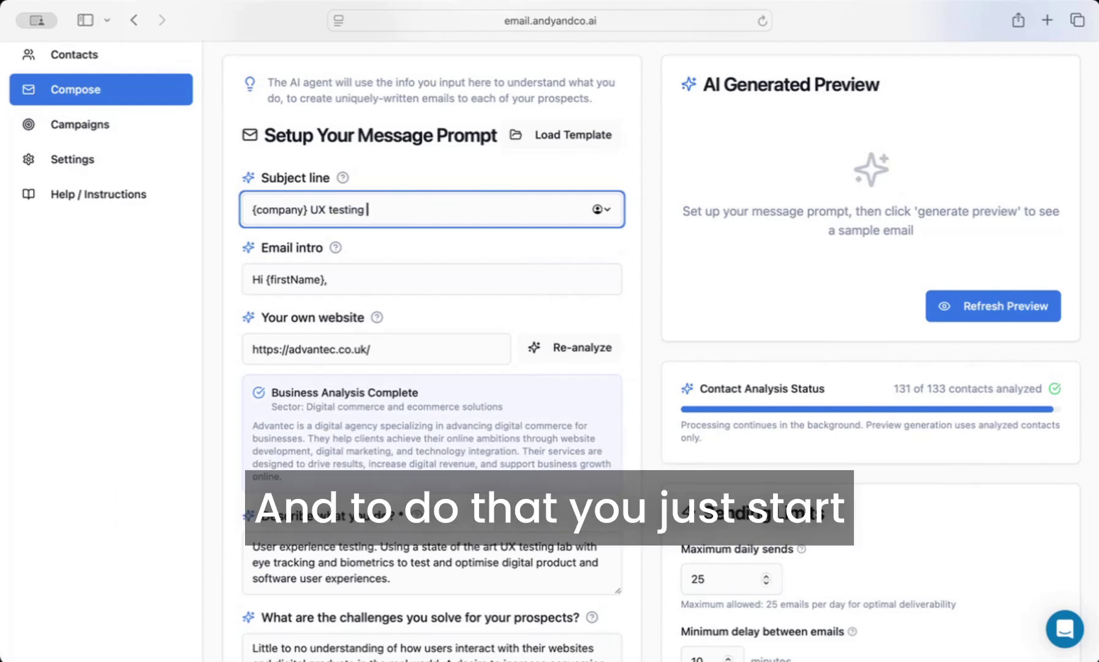
pyautogui.write('{')
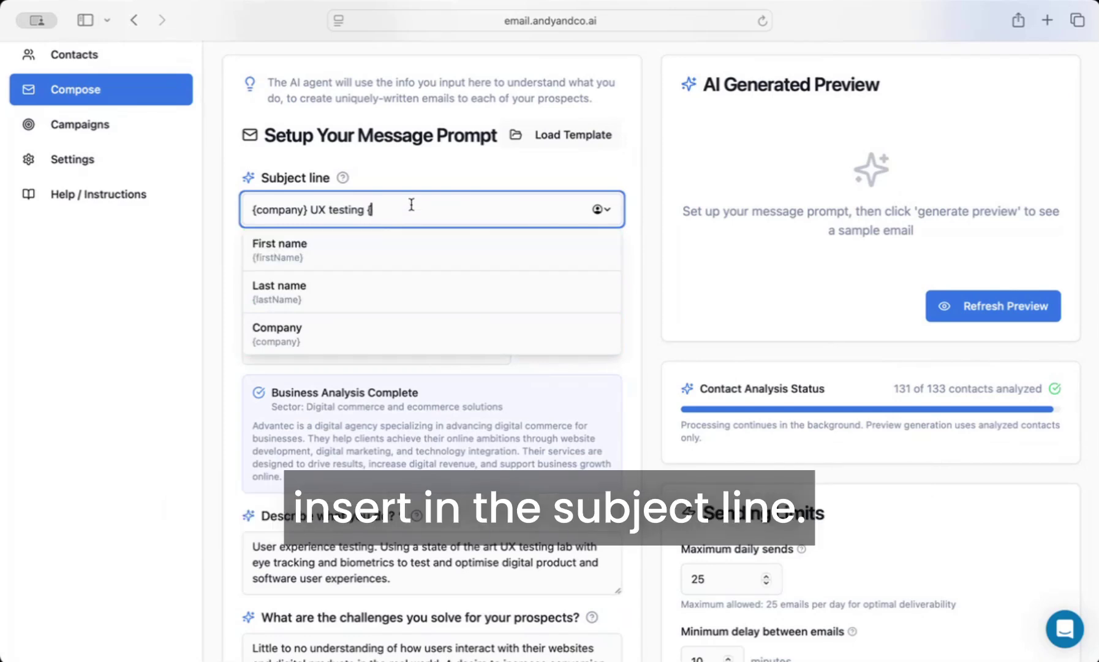
pyautogui.press('BackSpace')
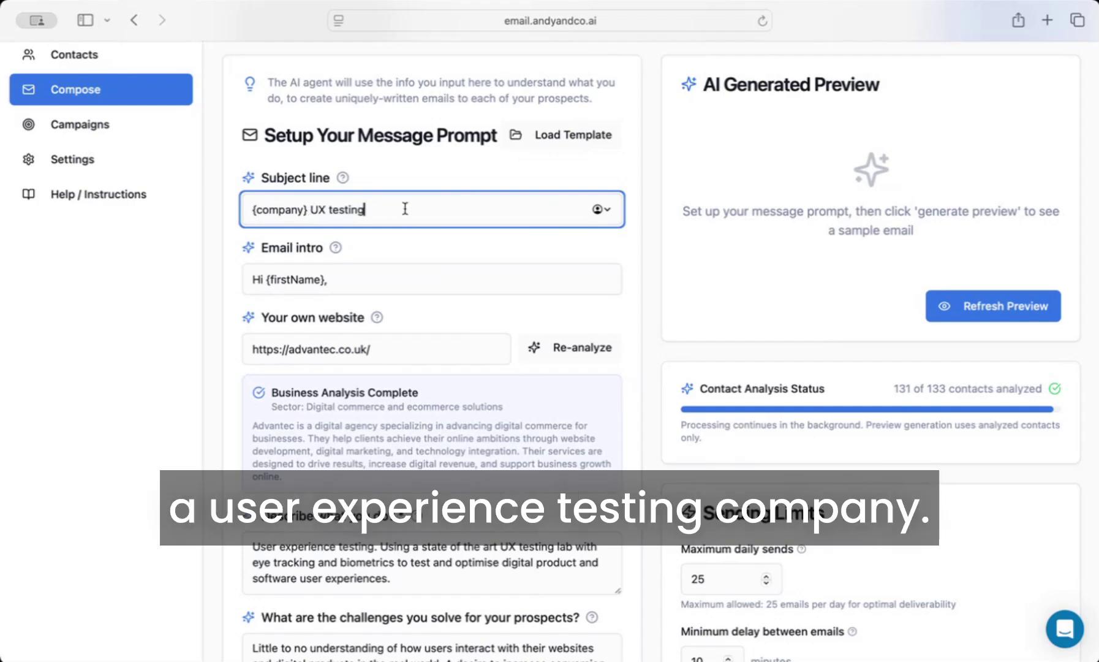
pyautogui.scroll(1, 285, 223)
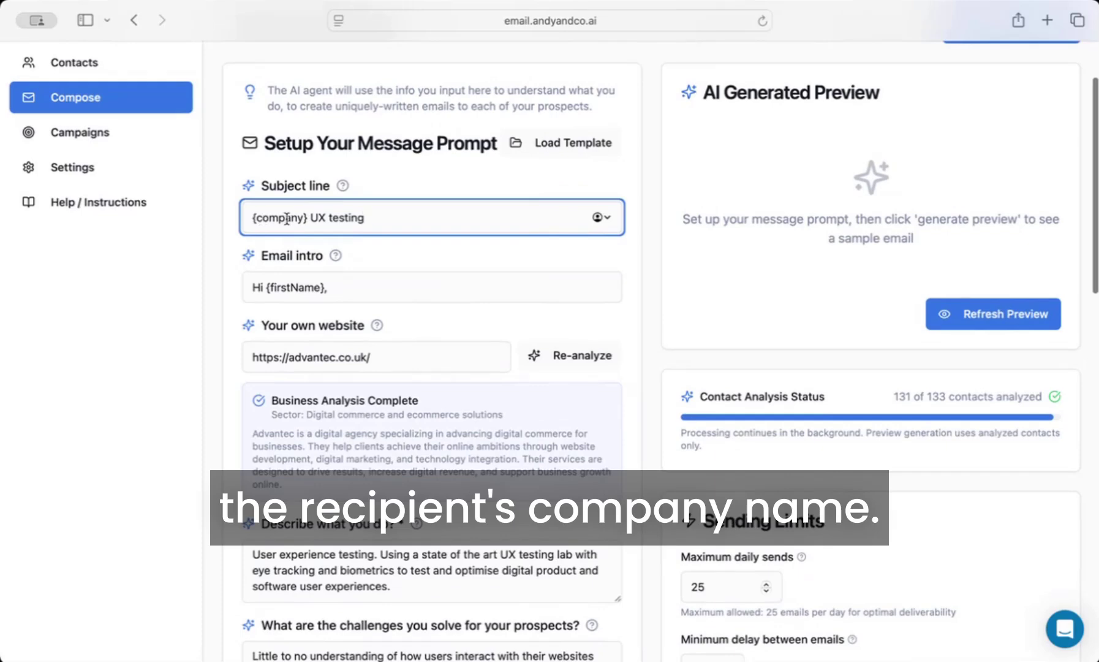
# Review the email intro, the own website address and the business analysis summary in the message prompt
pyautogui.scroll(-3, 461, 252)
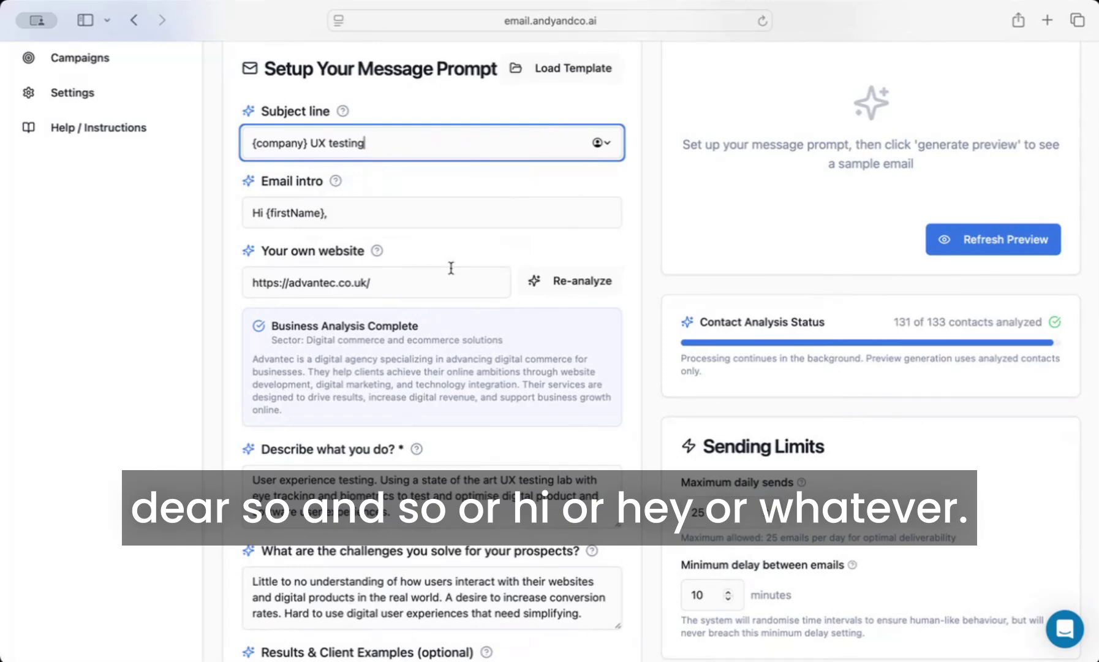
pyautogui.click(431, 212)
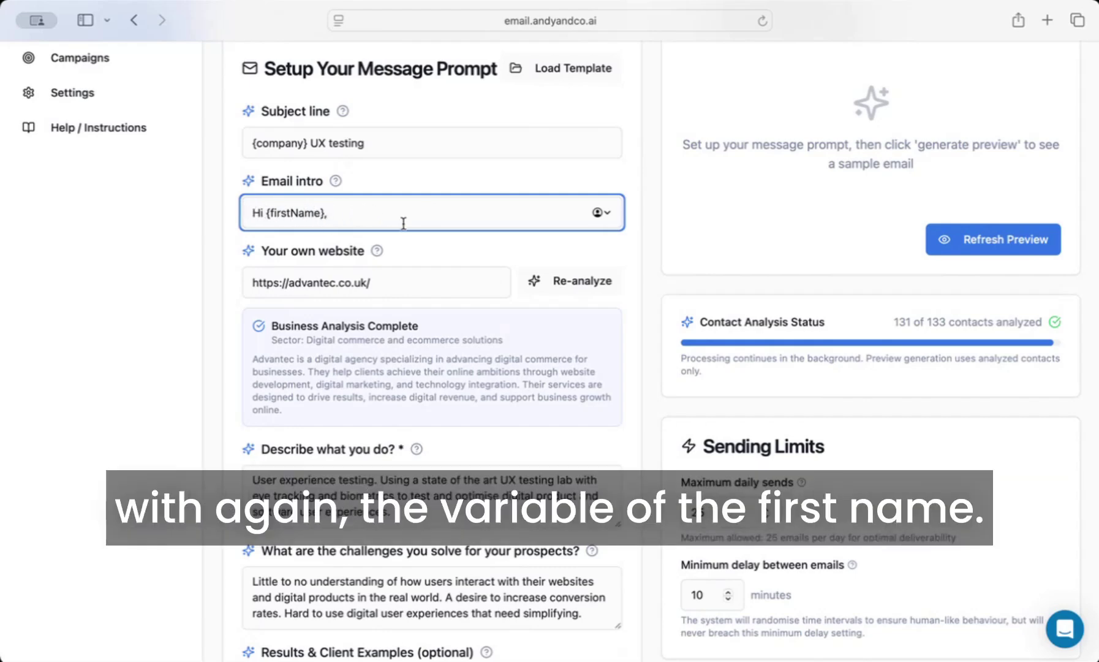
pyautogui.scroll(-2, 403, 224)
pyautogui.click(429, 222)
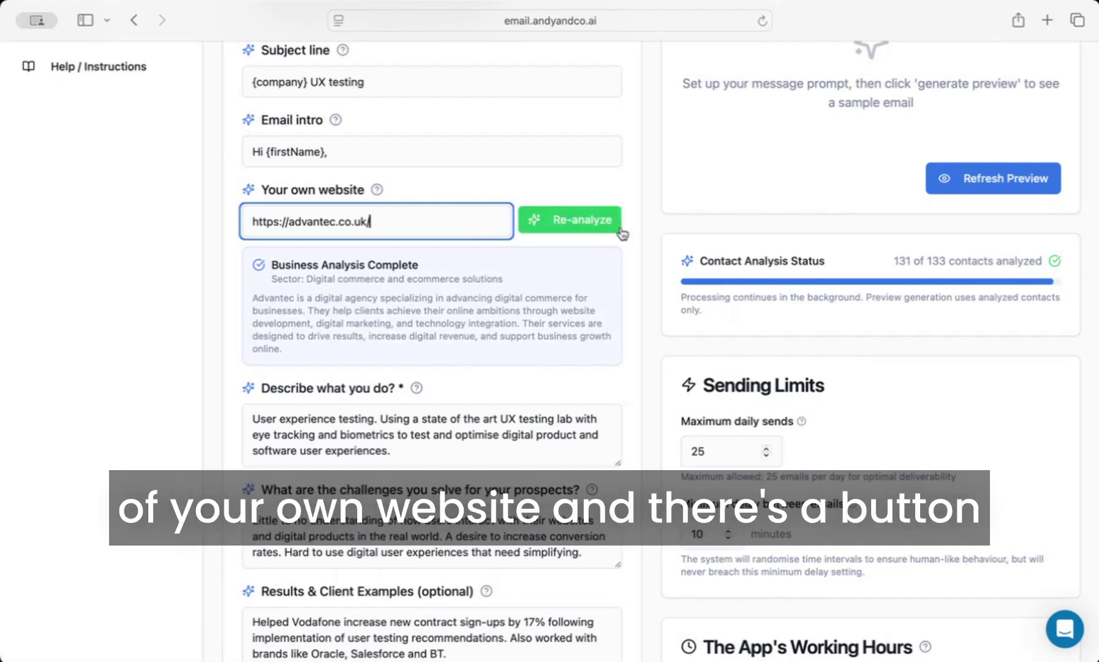
pyautogui.scroll(-2, 619, 259)
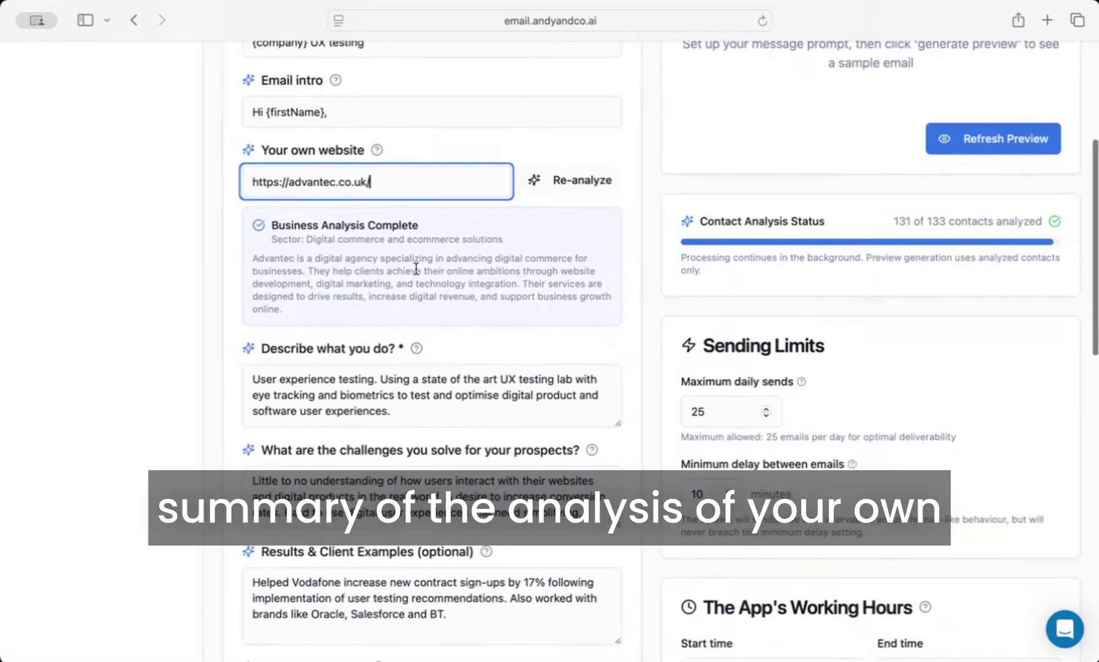
pyautogui.scroll(-1, 416, 268)
pyautogui.scroll(-3, 415, 268)
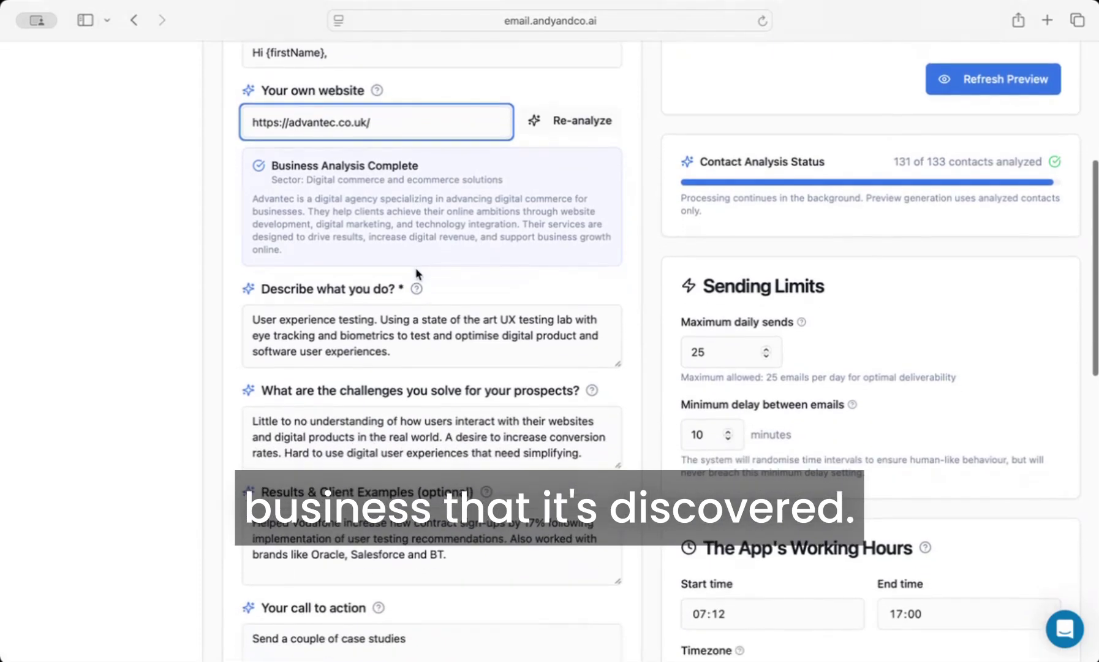
# Examine the business description, the challenges solved for prospects, and the results and client examples
pyautogui.scroll(-6, 415, 272)
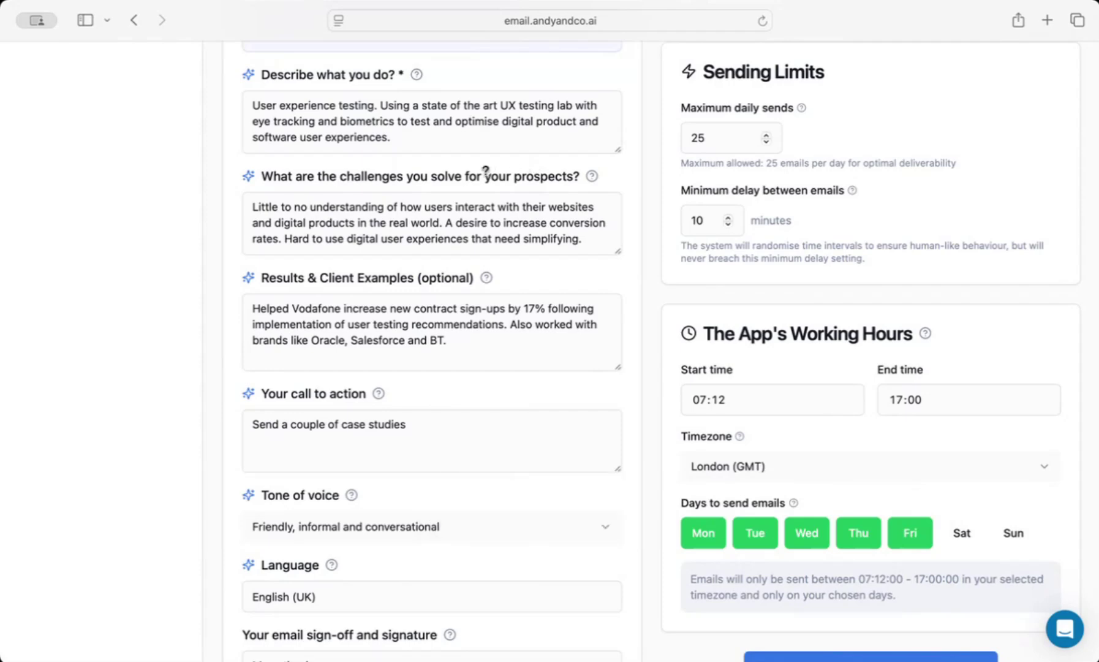
pyautogui.moveTo(477, 172)
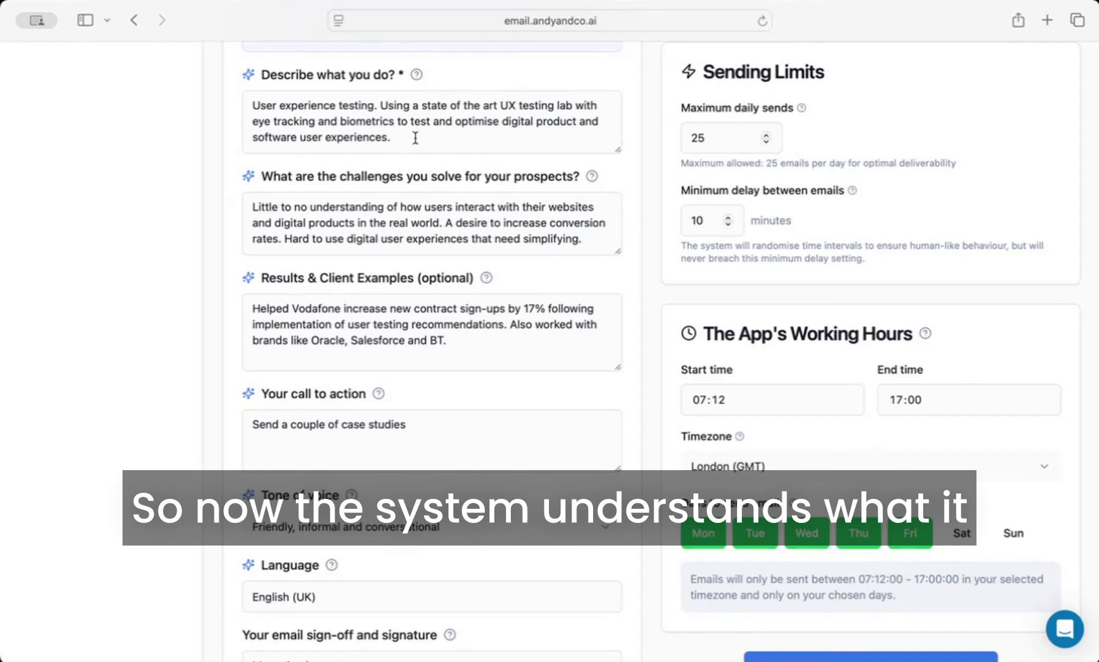
pyautogui.scroll(-3, 416, 138)
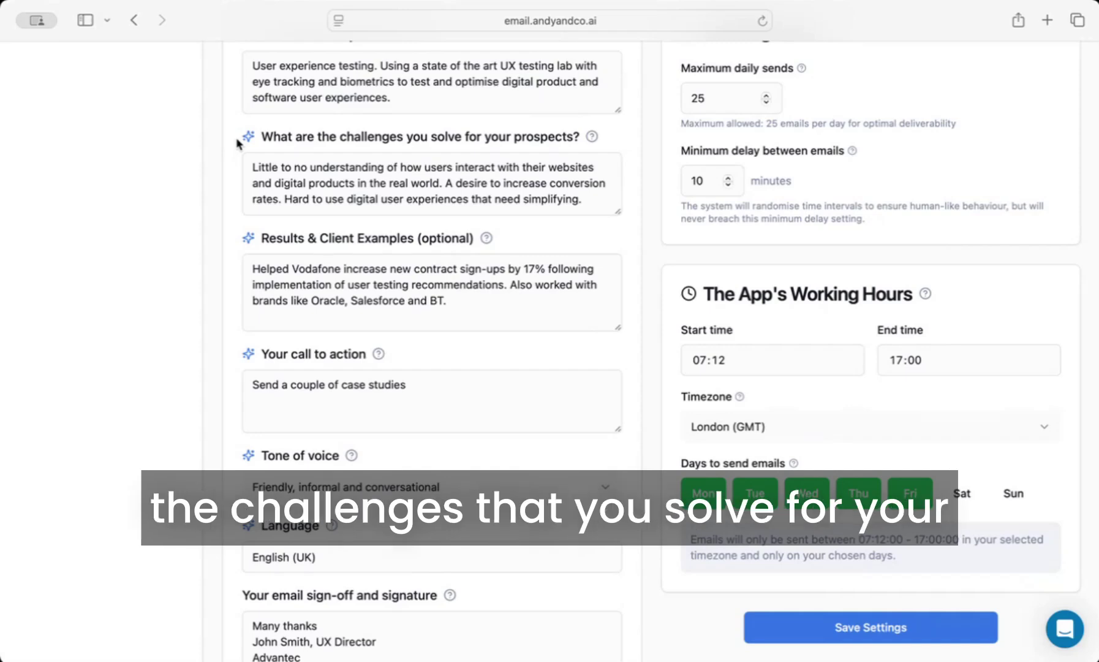
pyautogui.scroll(-2, 238, 143)
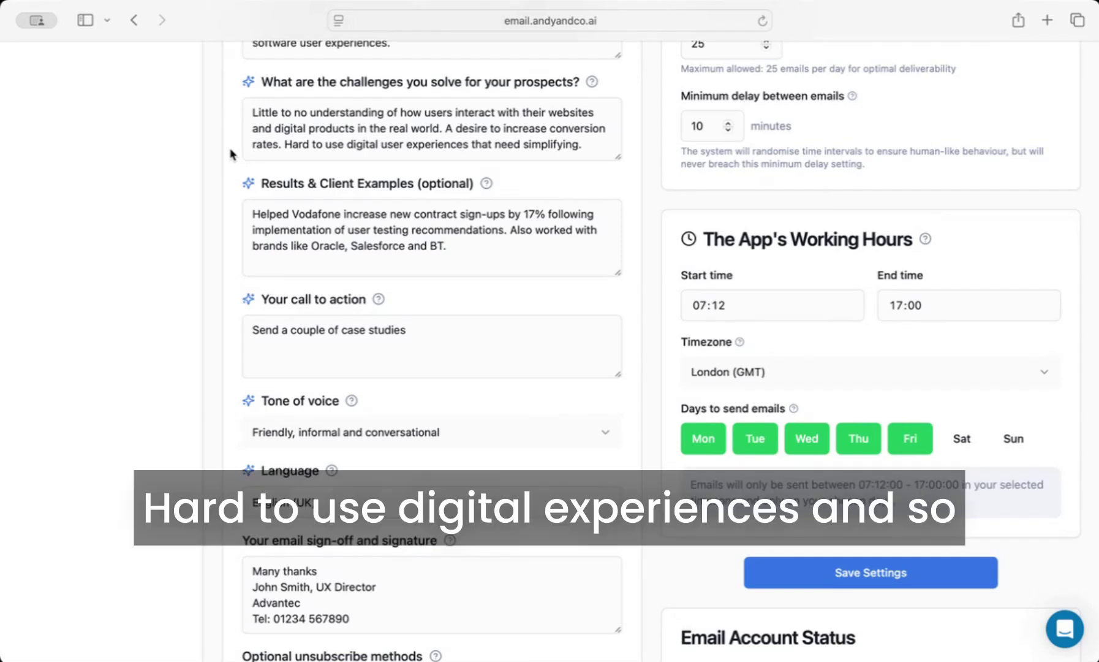
pyautogui.scroll(-4, 231, 153)
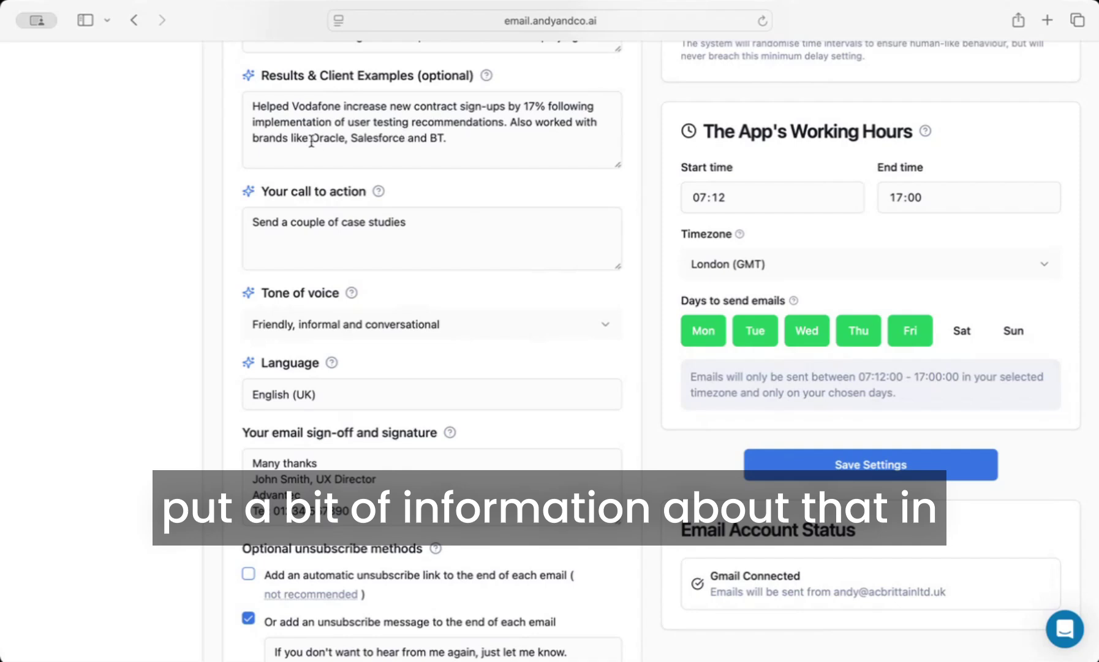
pyautogui.scroll(-3, 238, 165)
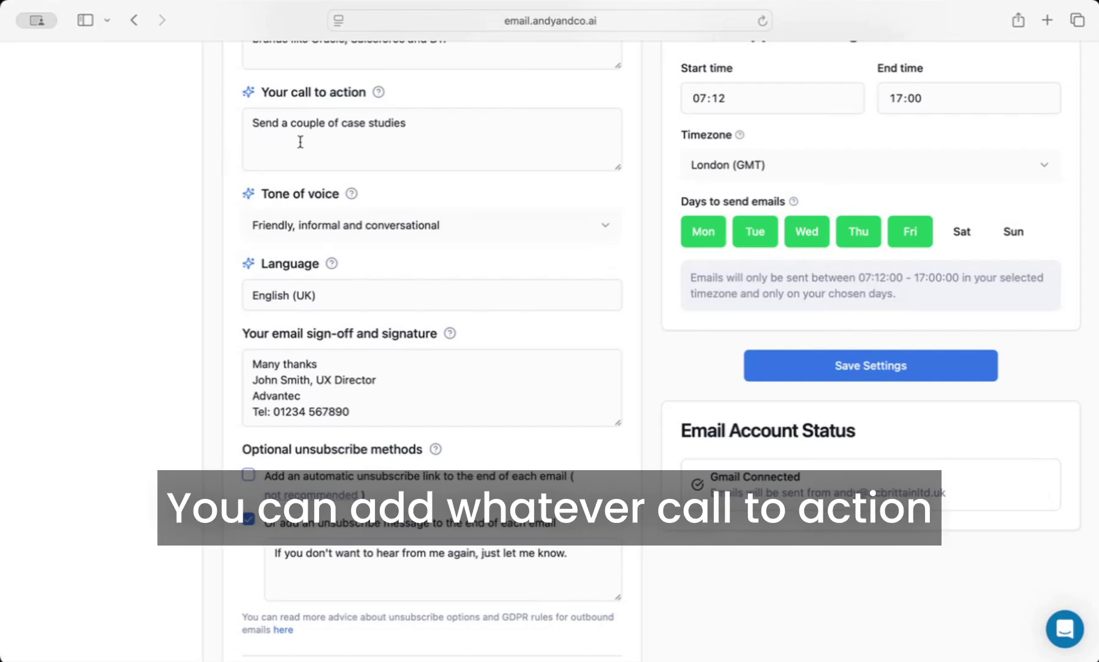
# Check the call to action, the available tone of voice options and the language setting
pyautogui.click(325, 140)
pyautogui.scroll(-2, 324, 141)
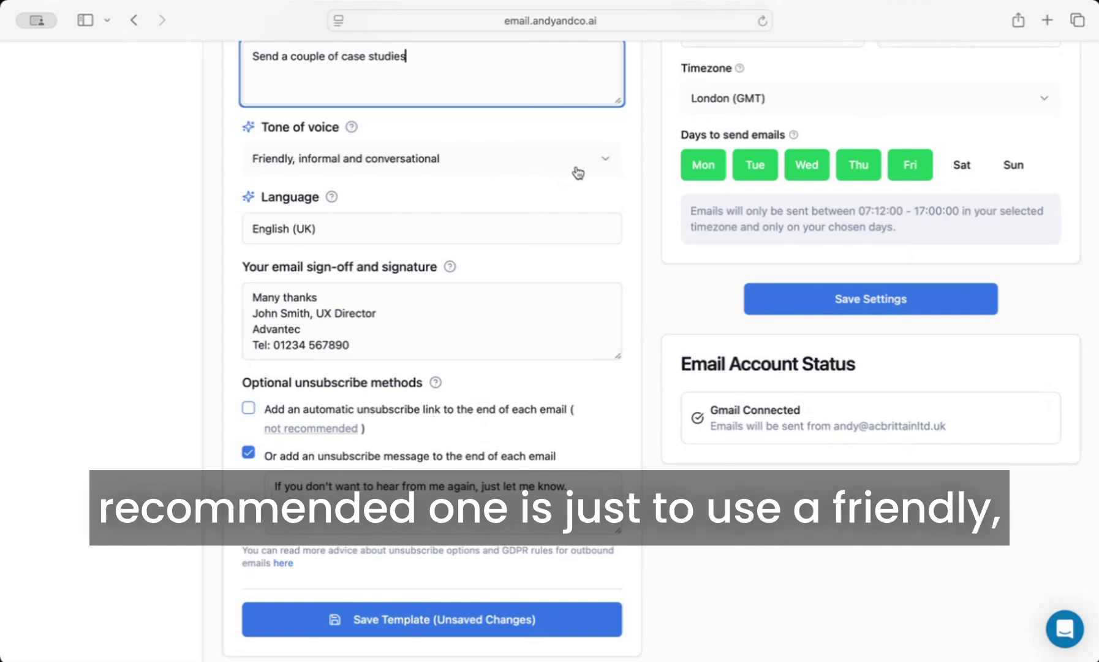
pyautogui.click(578, 173)
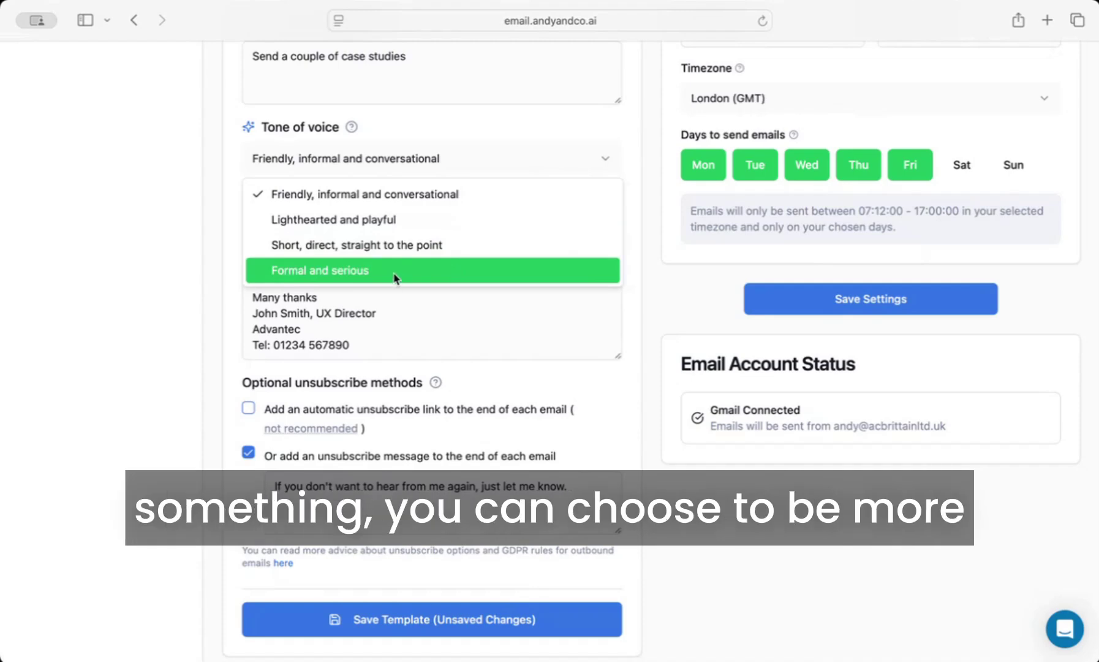
pyautogui.click(228, 233)
pyautogui.scroll(-1, 294, 248)
pyautogui.click(360, 190)
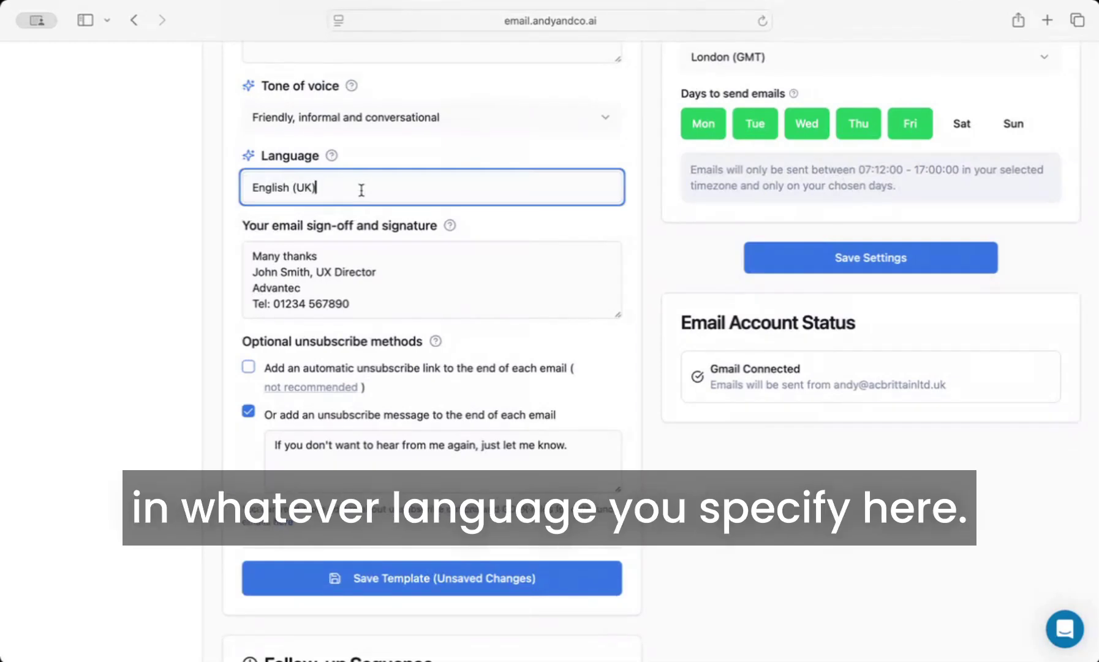
# Review the email sign-off and signature, the optional unsubscribe methods and the template saving option
pyautogui.scroll(-1, 336, 219)
pyautogui.scroll(-1, 335, 219)
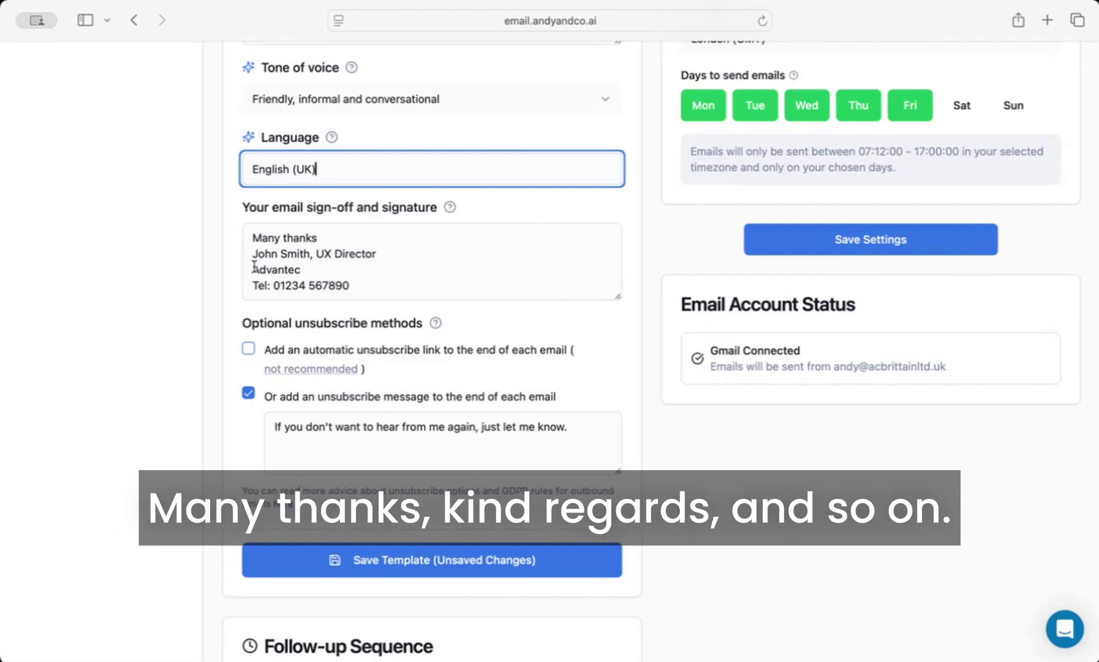
pyautogui.scroll(-2, 255, 267)
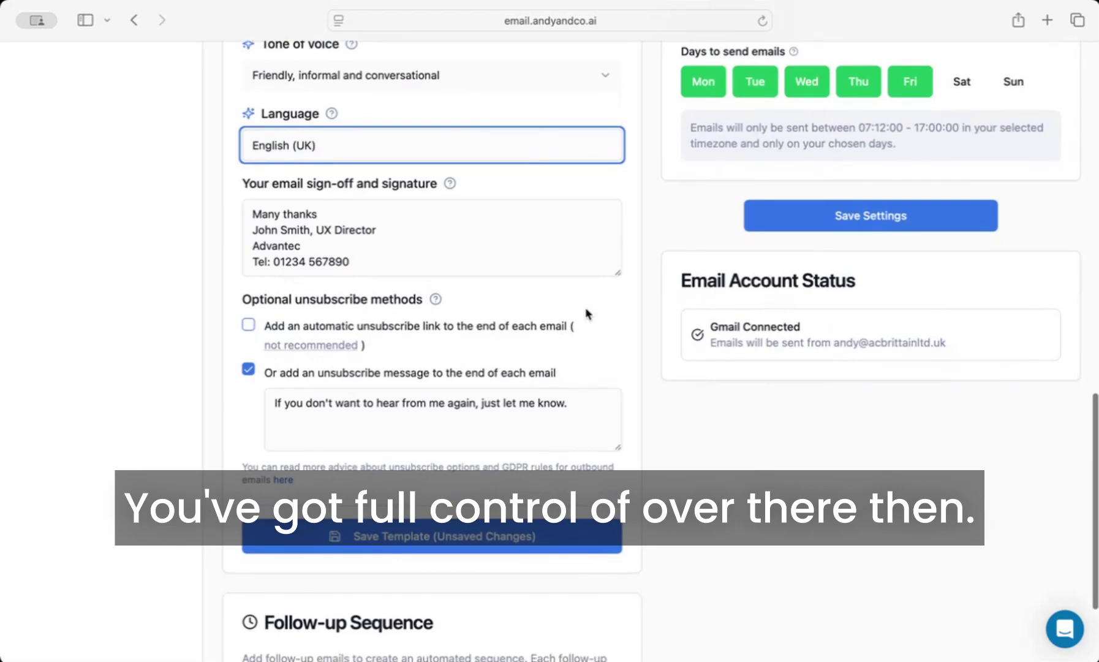
pyautogui.scroll(-2, 605, 320)
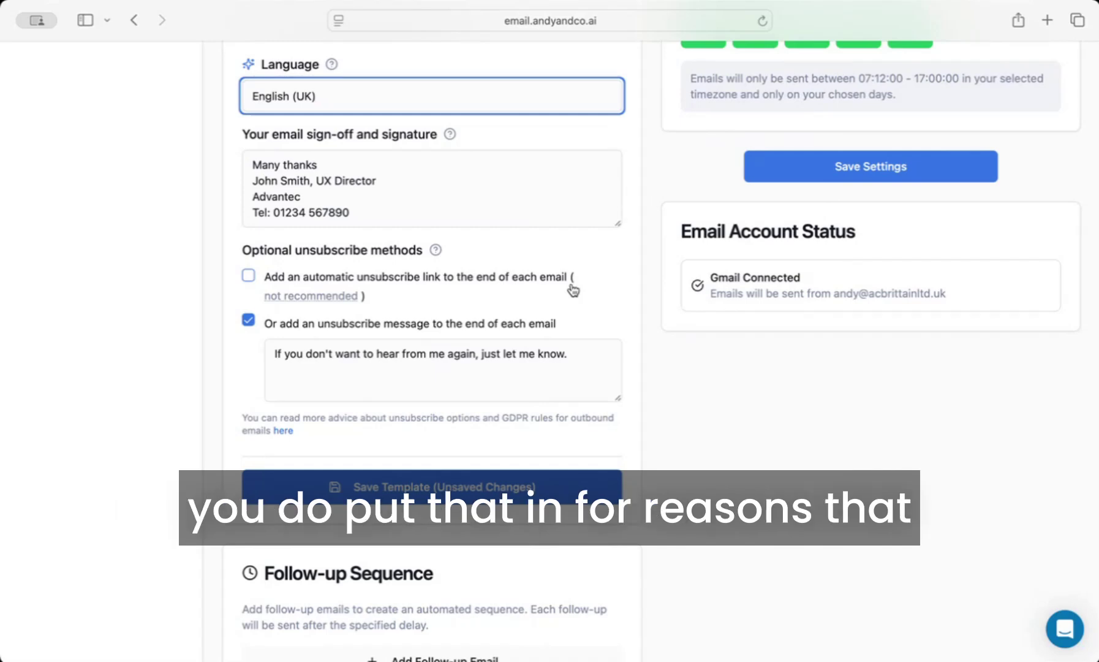
pyautogui.moveTo(338, 296)
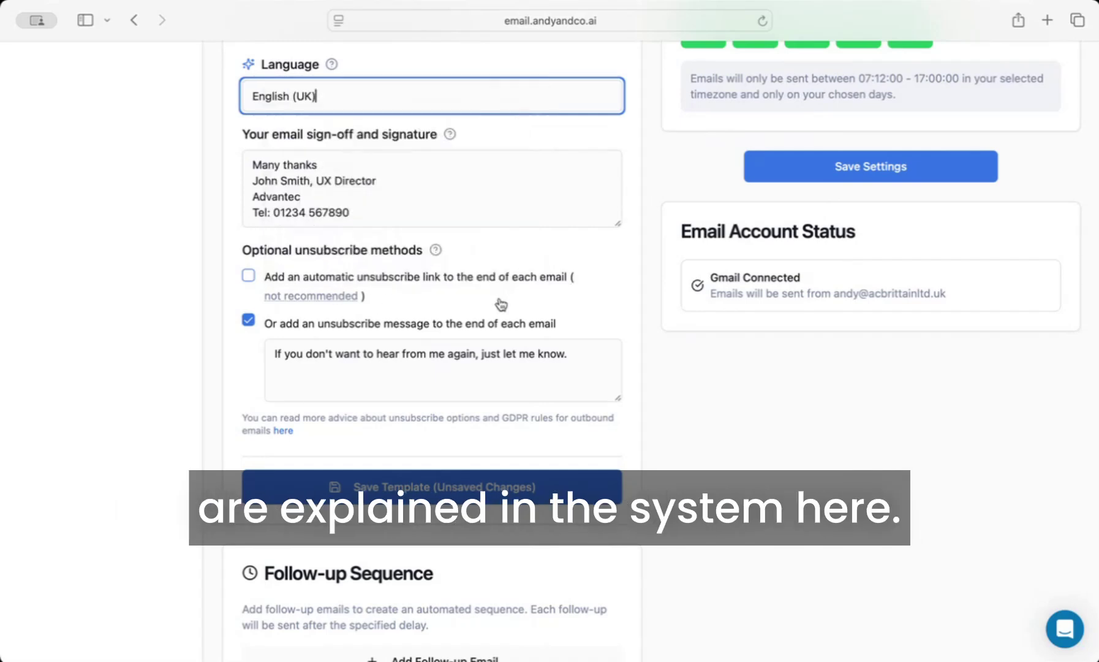
pyautogui.scroll(-2, 501, 304)
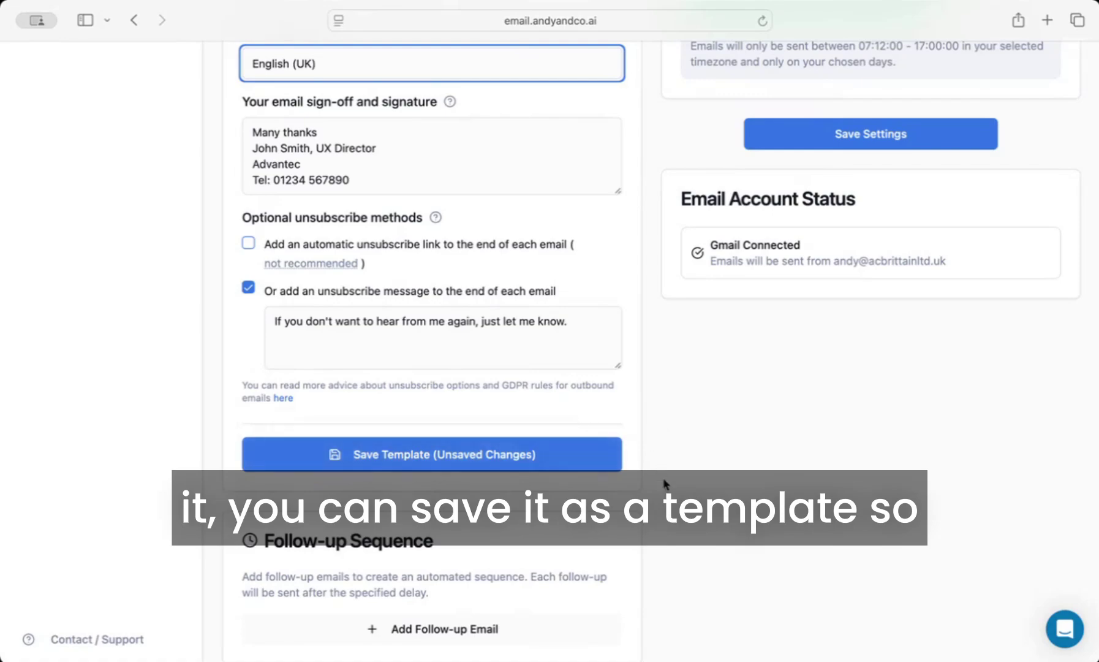
# Generate an AI preview of the email from the message prompt and read through the sample
pyautogui.scroll(20, 667, 487)
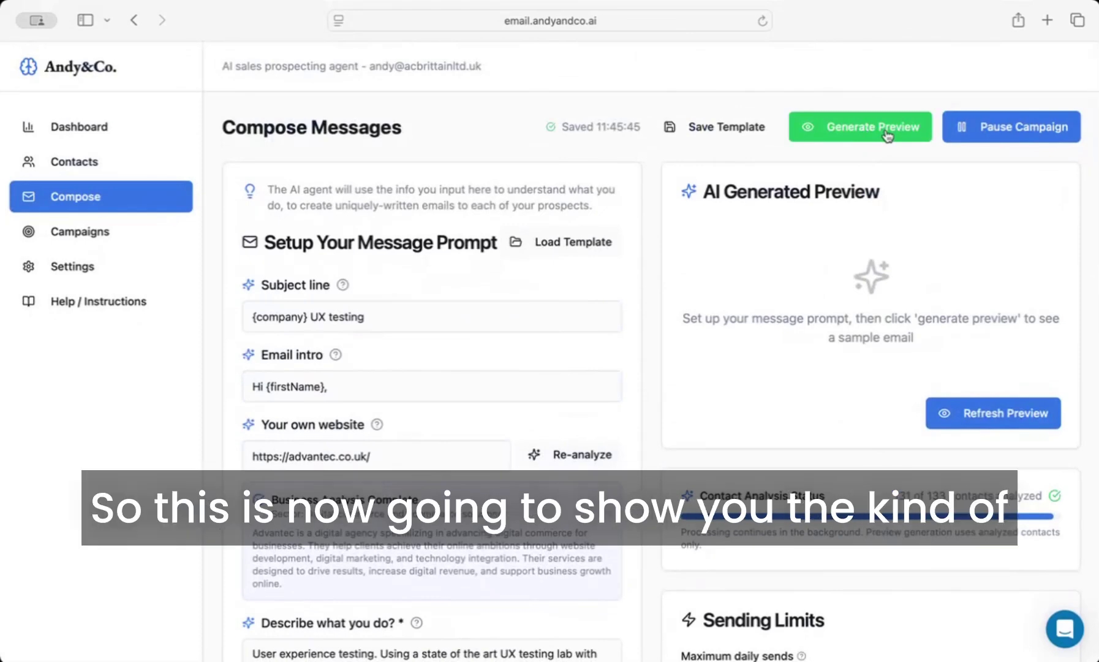
pyautogui.click(887, 131)
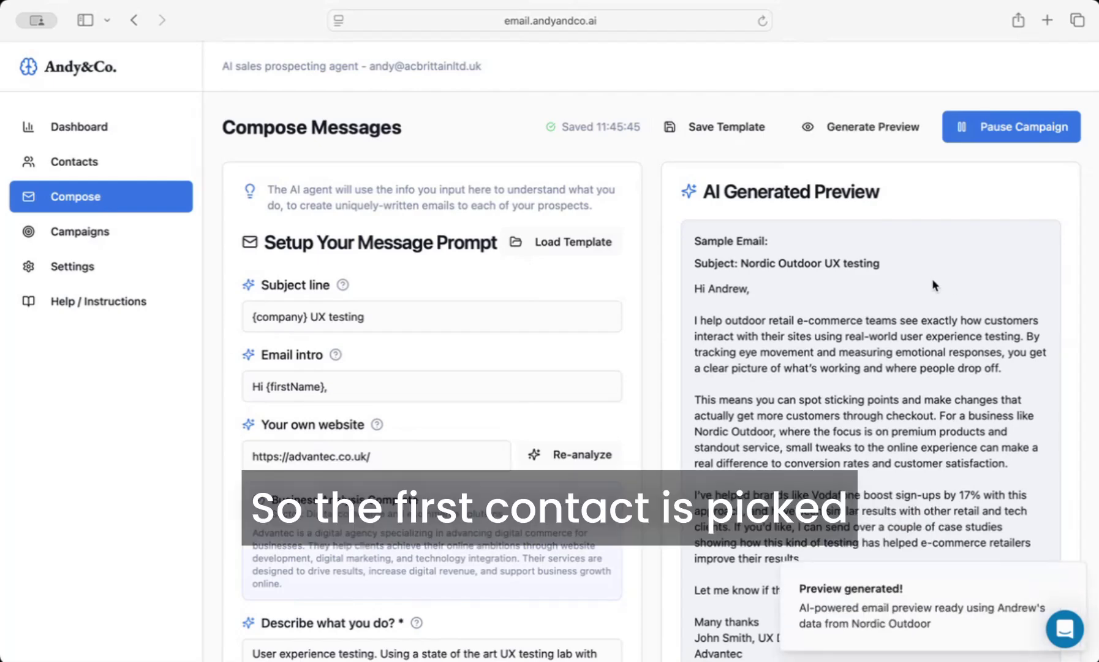
pyautogui.scroll(-3, 932, 284)
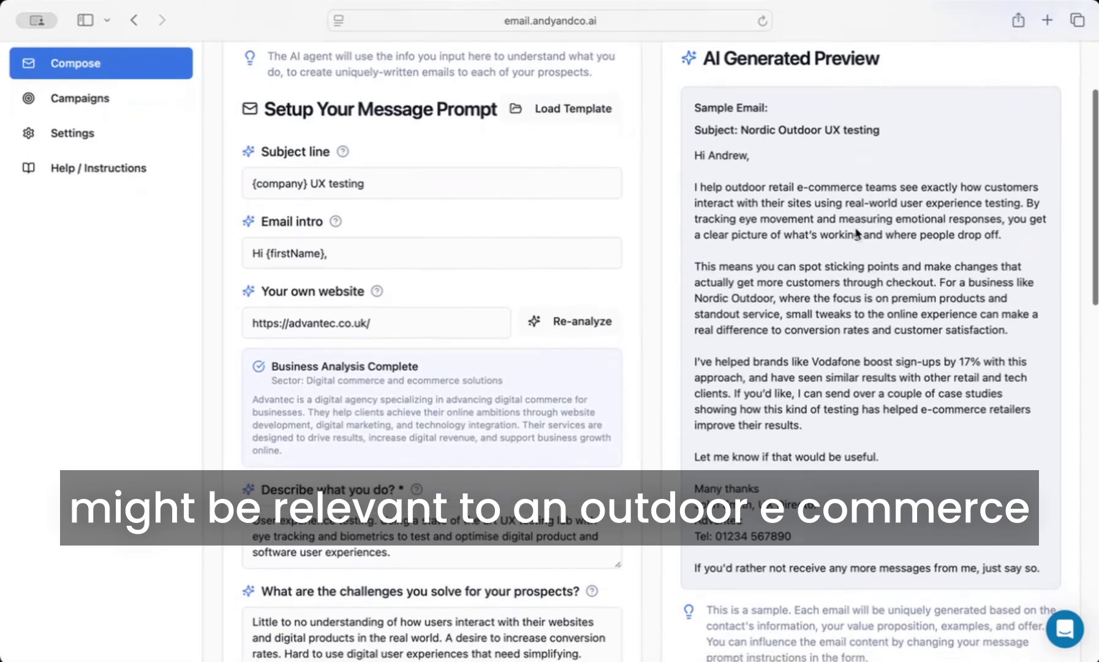
pyautogui.scroll(-4, 857, 233)
pyautogui.scroll(2, 867, 323)
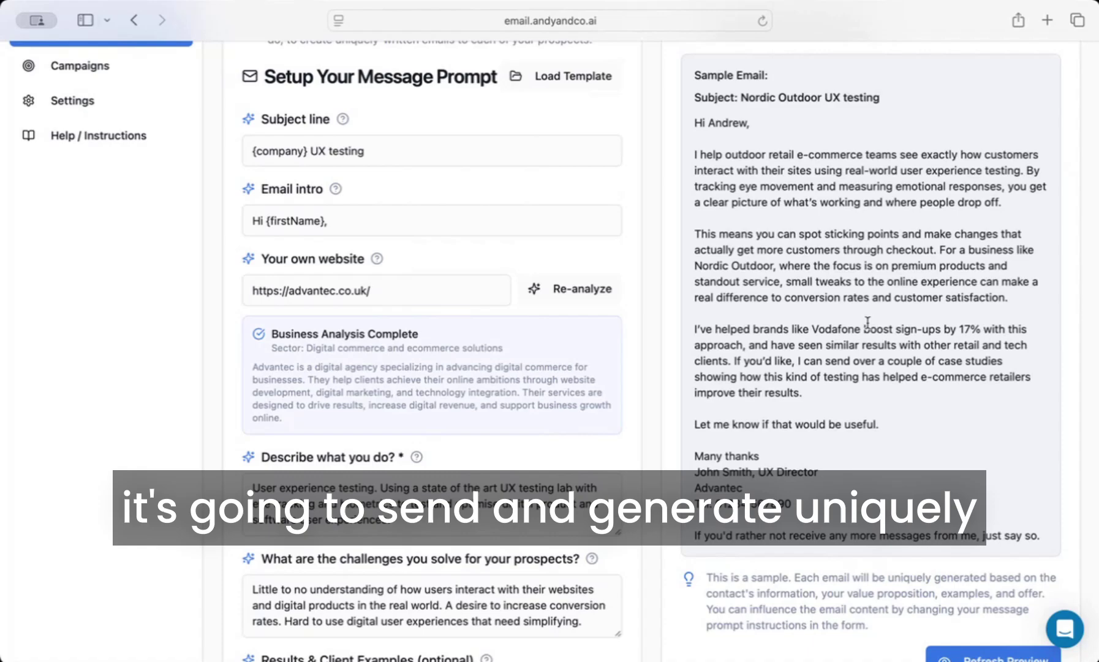
pyautogui.scroll(-2, 867, 322)
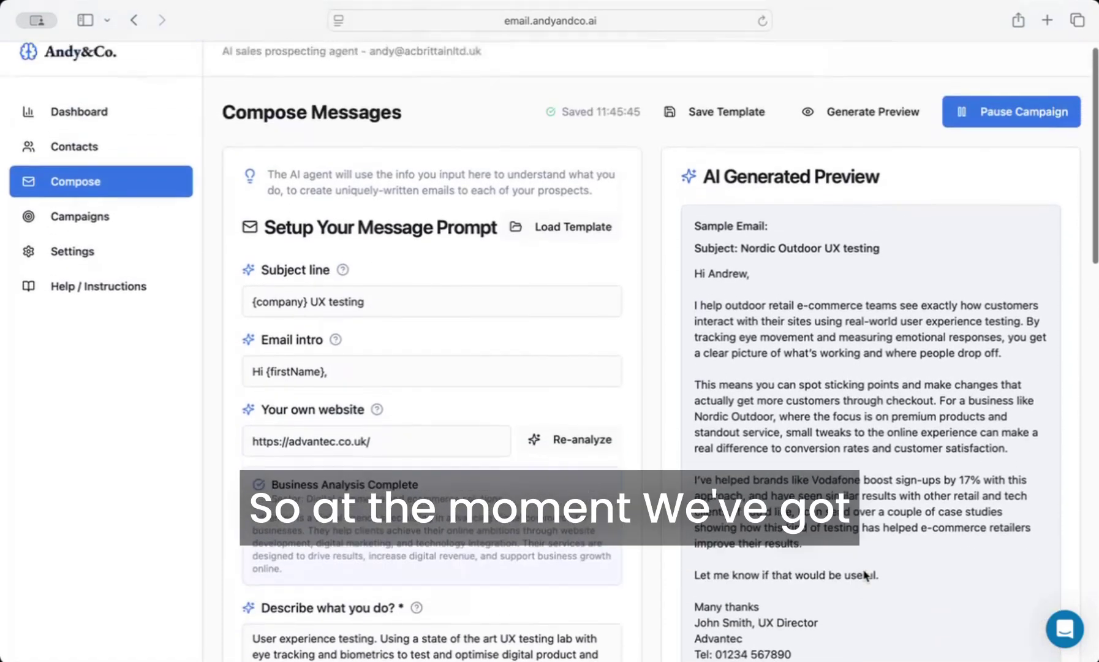
# Refresh the AI preview to produce another sample email, and highlight its wording about a lifestyle brand
pyautogui.scroll(-5, 866, 573)
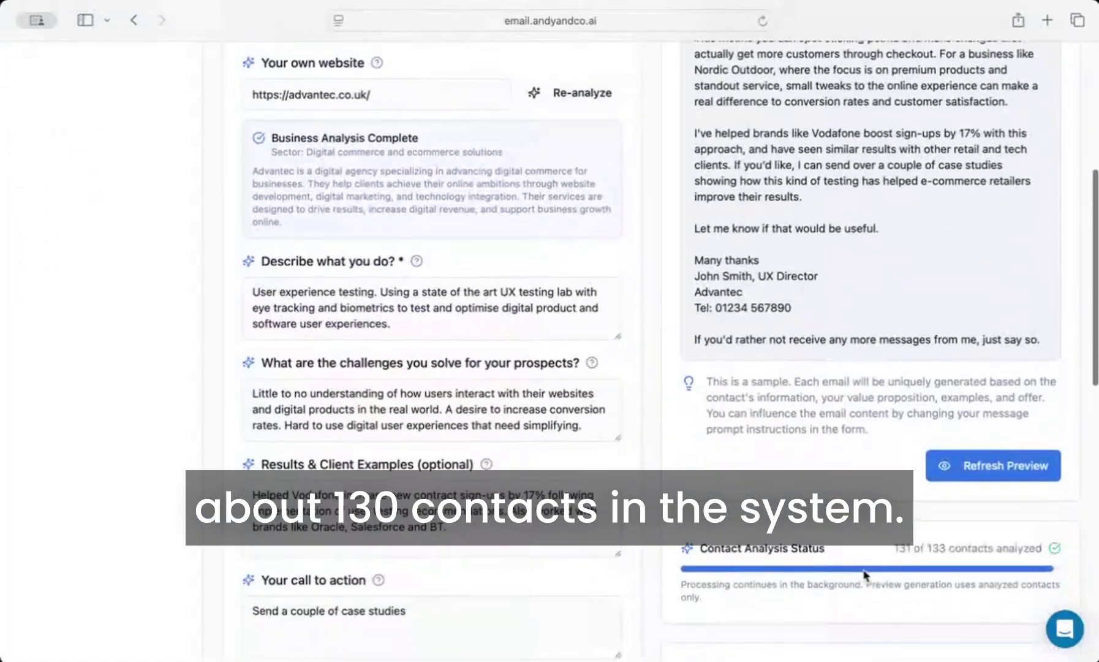
pyautogui.scroll(2, 863, 461)
pyautogui.click(997, 514)
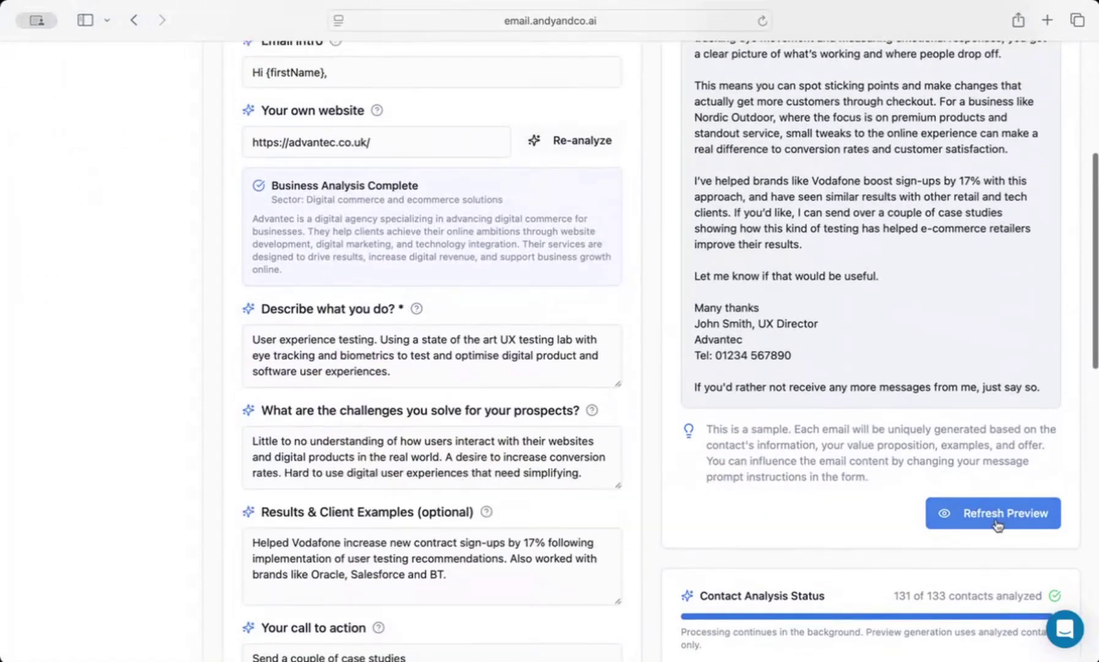
pyautogui.scroll(4, 676, 499)
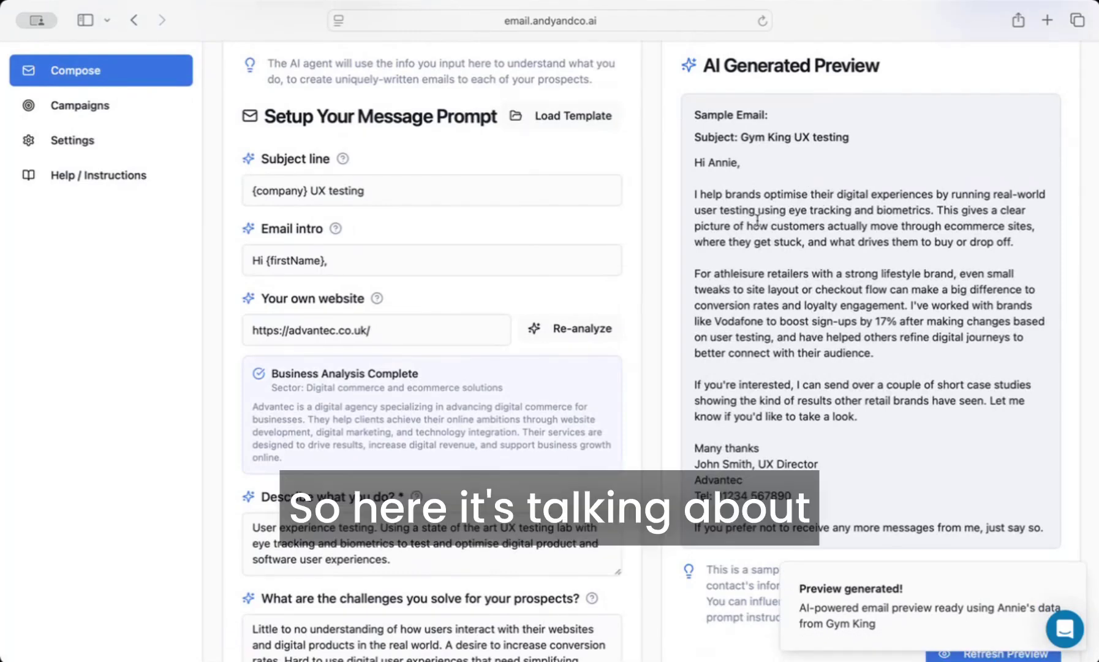
pyautogui.moveTo(733, 276); pyautogui.dragTo(967, 272)
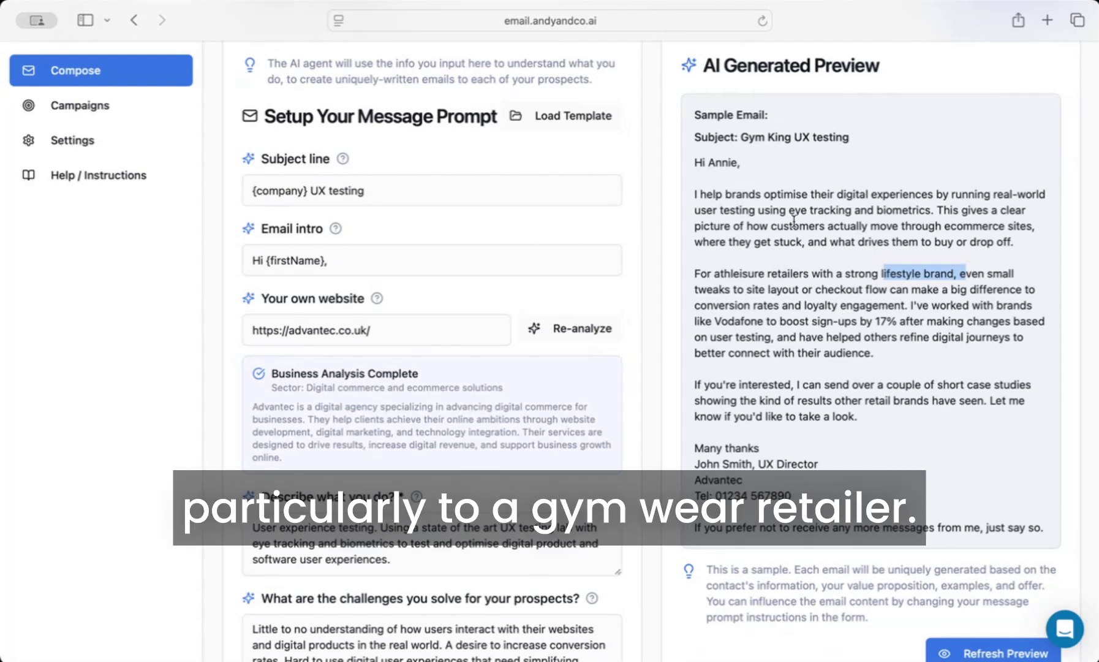
pyautogui.scroll(-5, 793, 219)
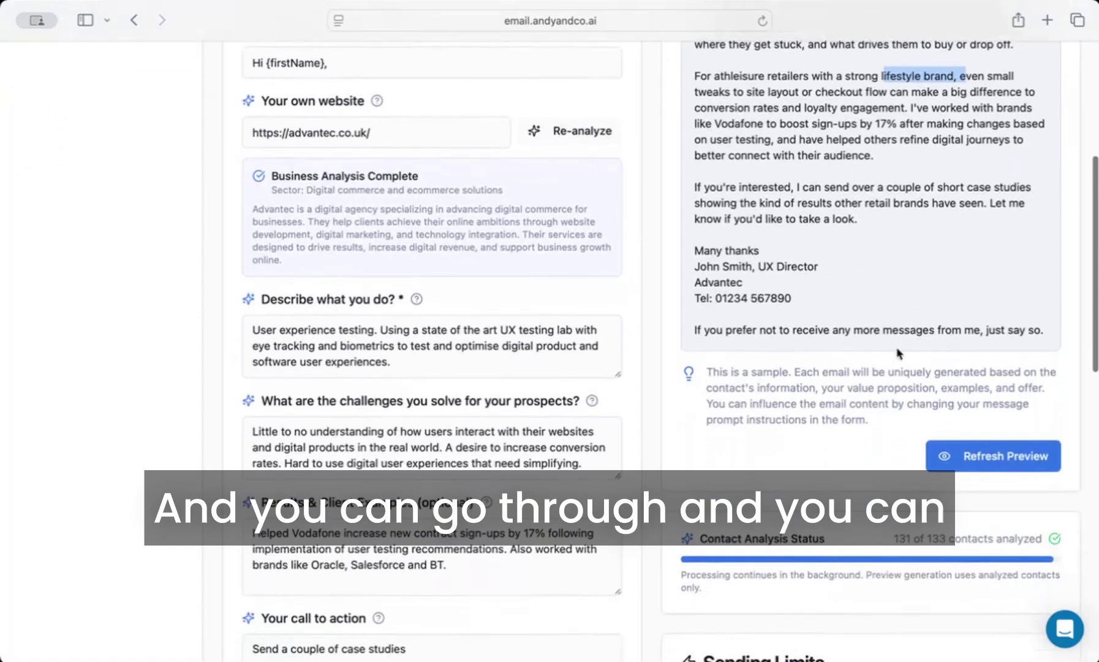
# Look back over the message prompt fields alongside the generated sample email to see which instructions shape its wording
pyautogui.scroll(5, 685, 415)
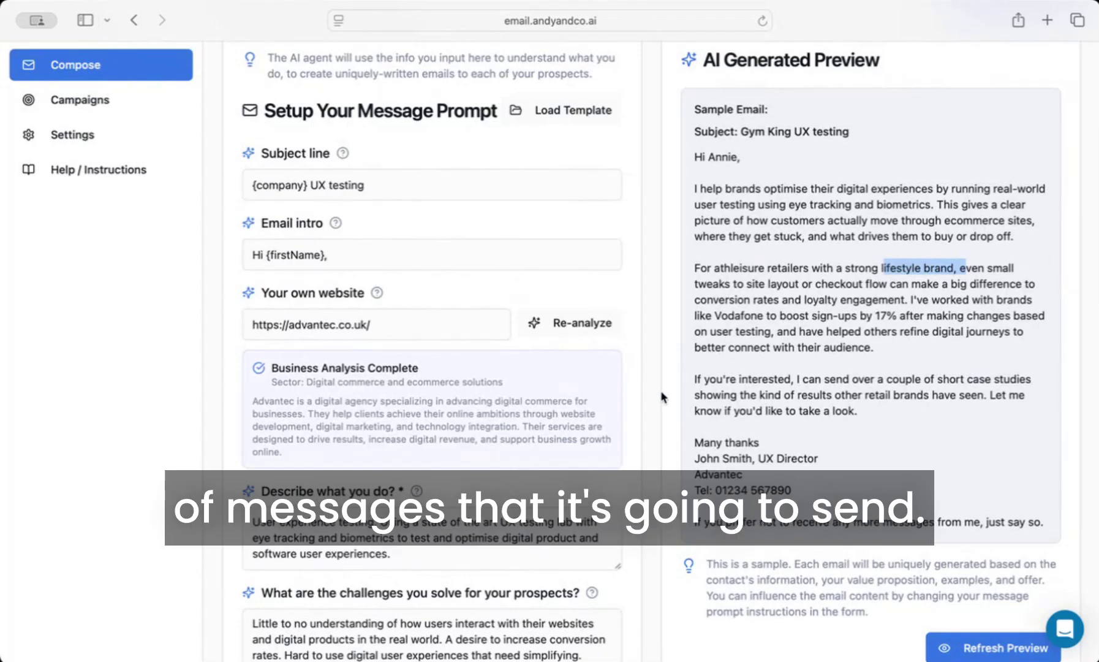
pyautogui.scroll(-2, 662, 395)
pyautogui.scroll(-3, 661, 389)
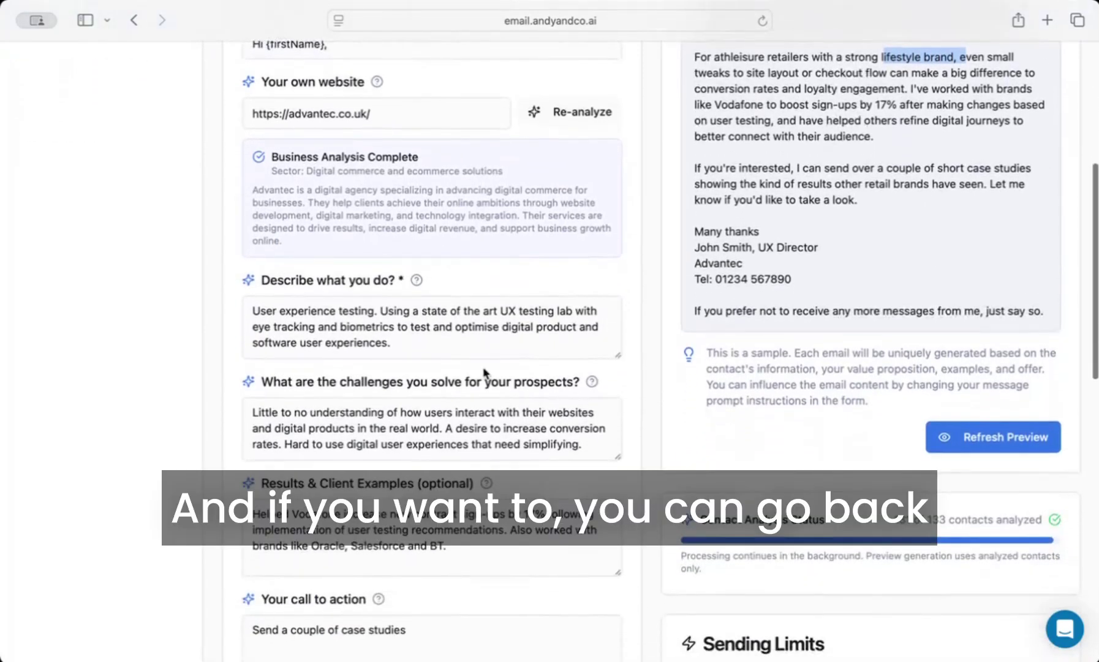
pyautogui.scroll(-2, 421, 370)
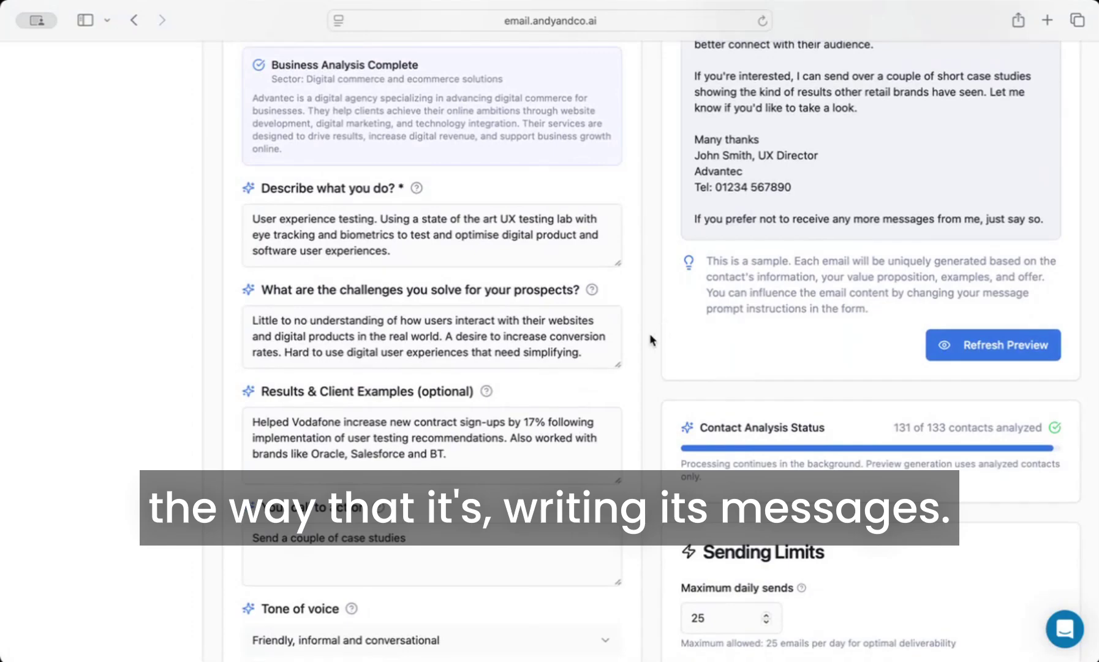
pyautogui.scroll(-1, 651, 339)
pyautogui.scroll(8, 651, 339)
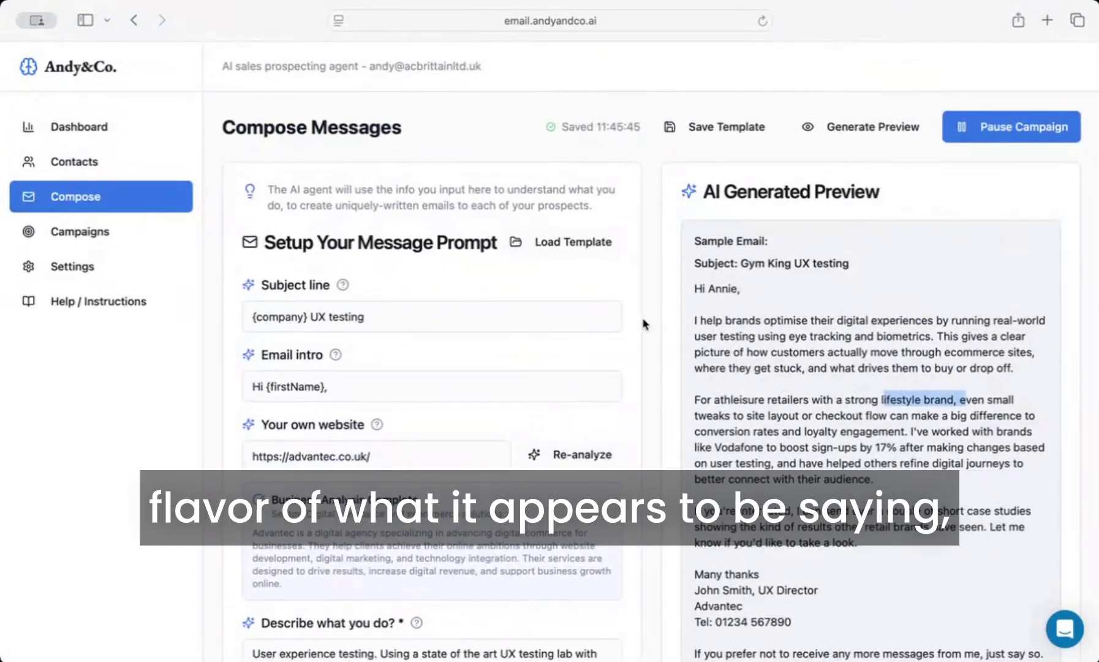
pyautogui.scroll(-10, 645, 324)
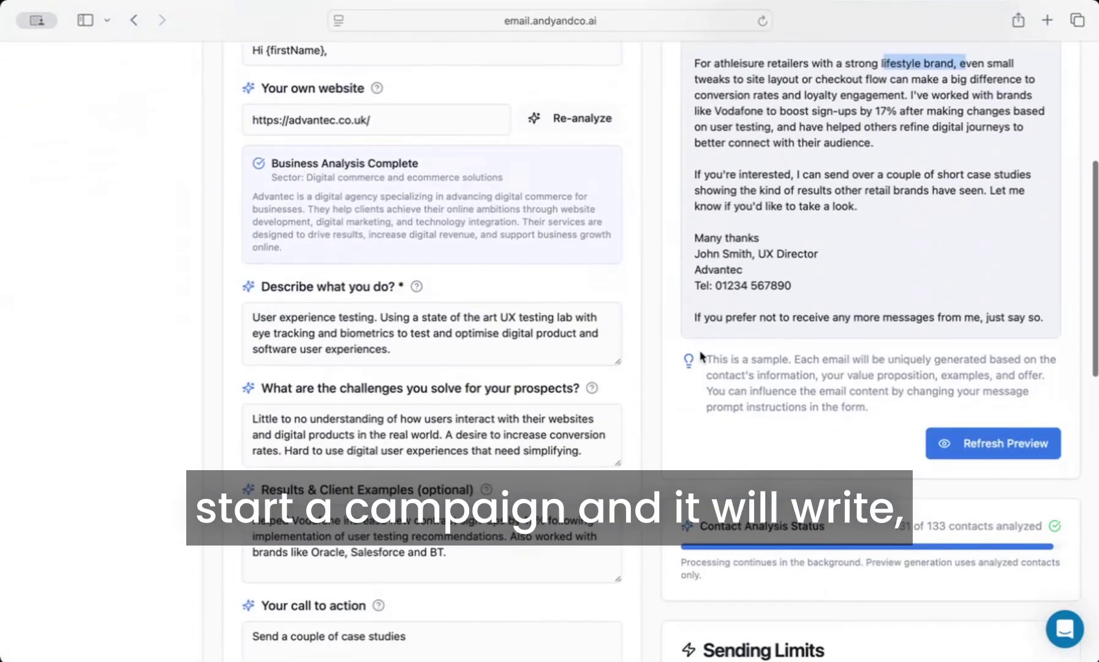
pyautogui.scroll(3, 702, 355)
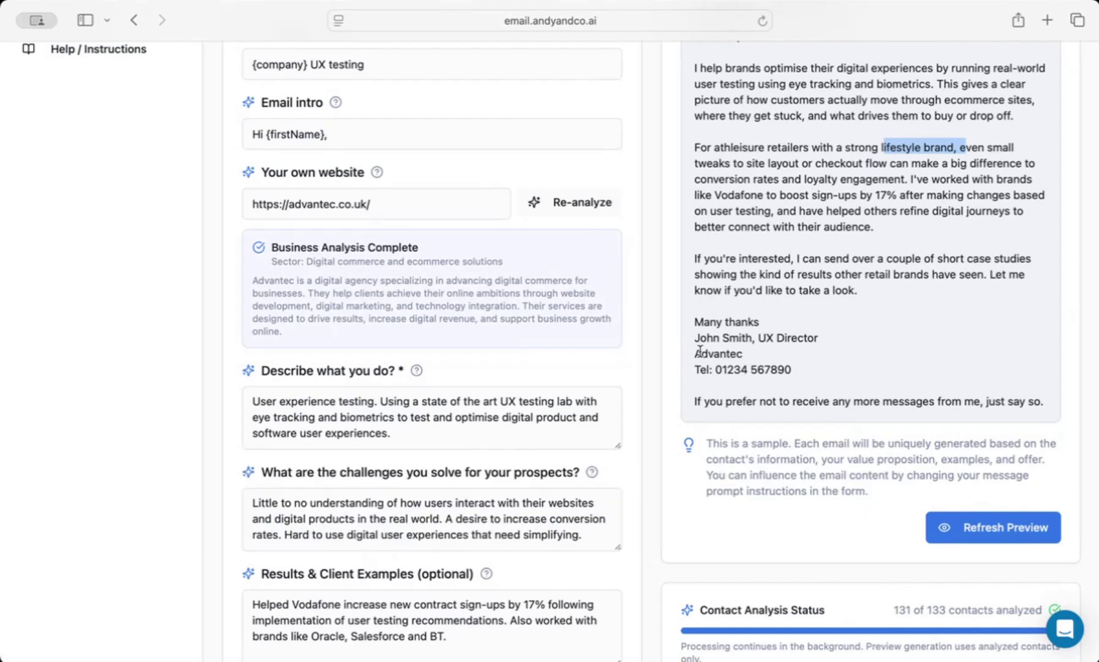